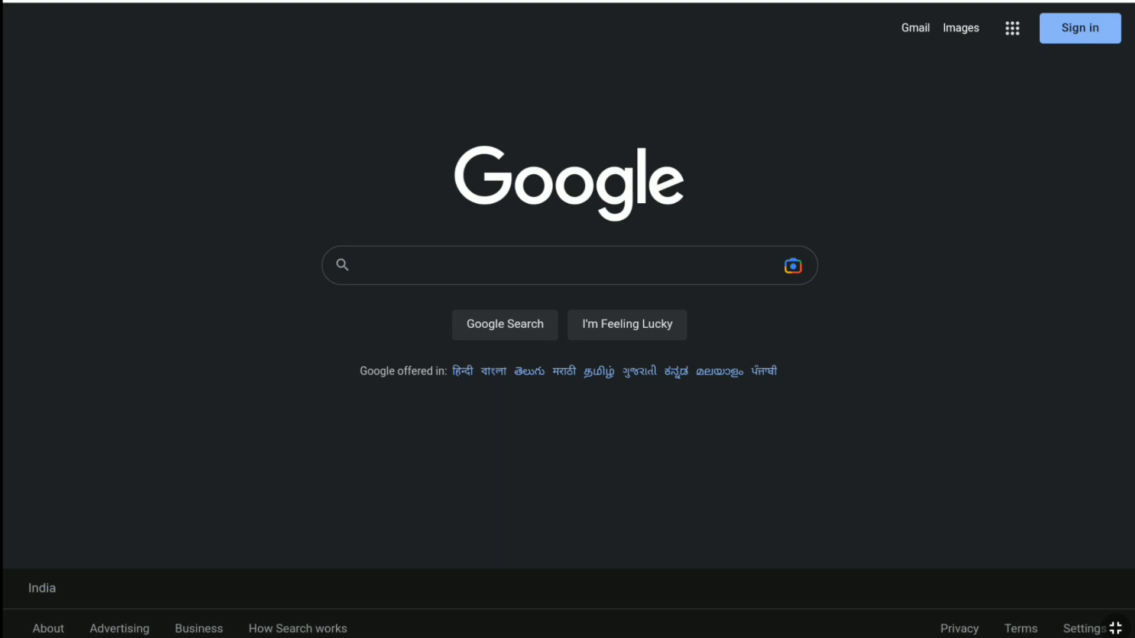
Step: Search Google for 'Openai' and open the openai.com result
click(404, 266)
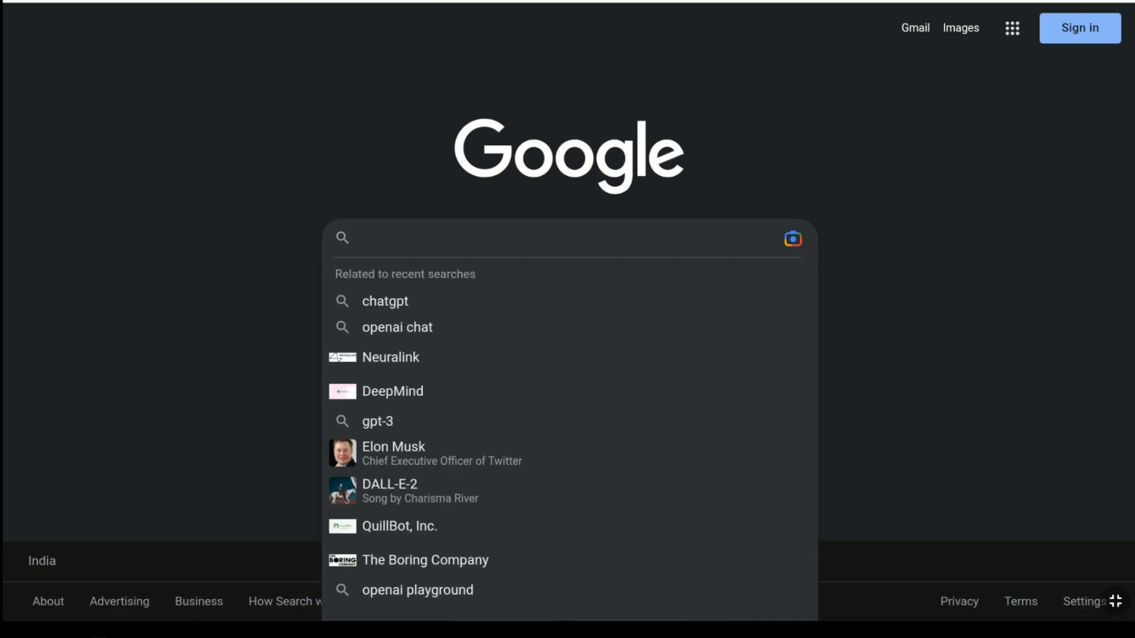
text(Openai)
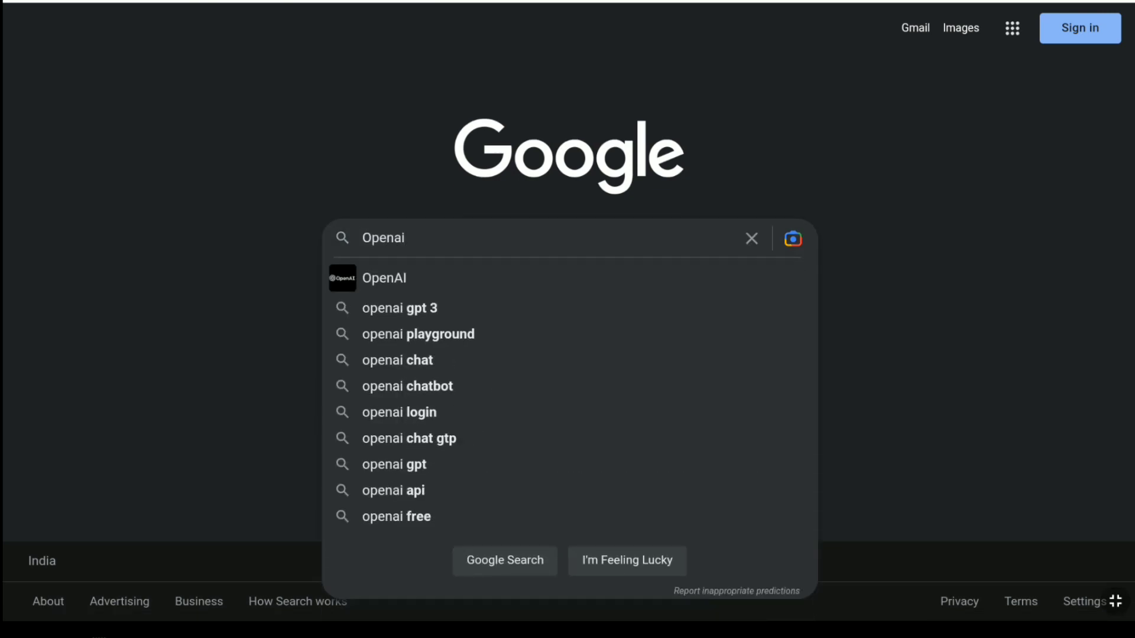
key(Return)
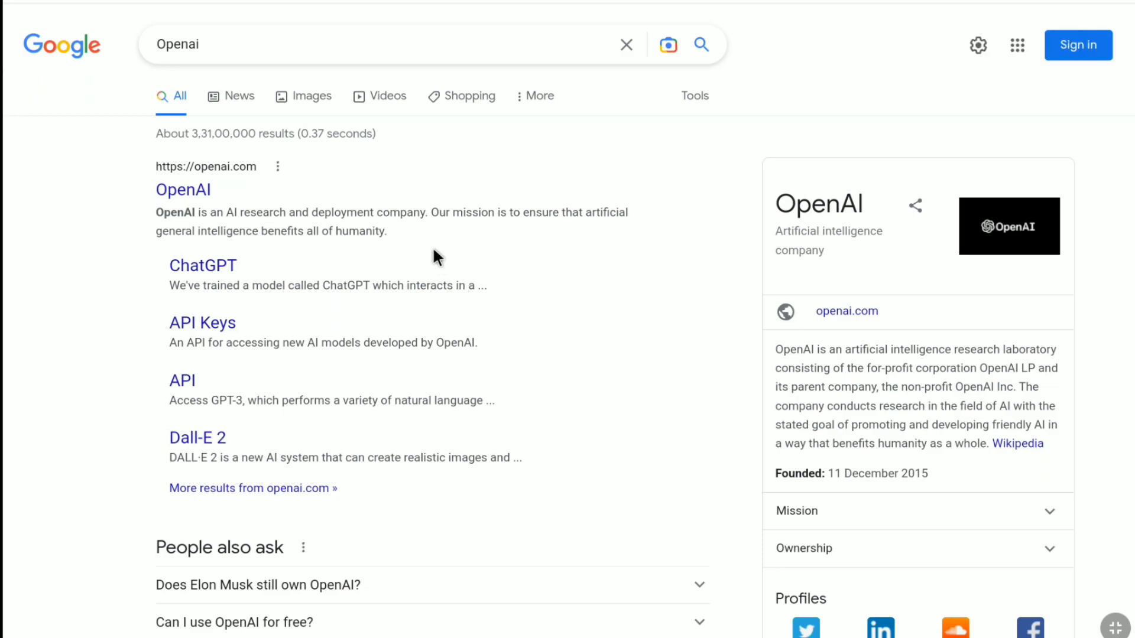
click(182, 190)
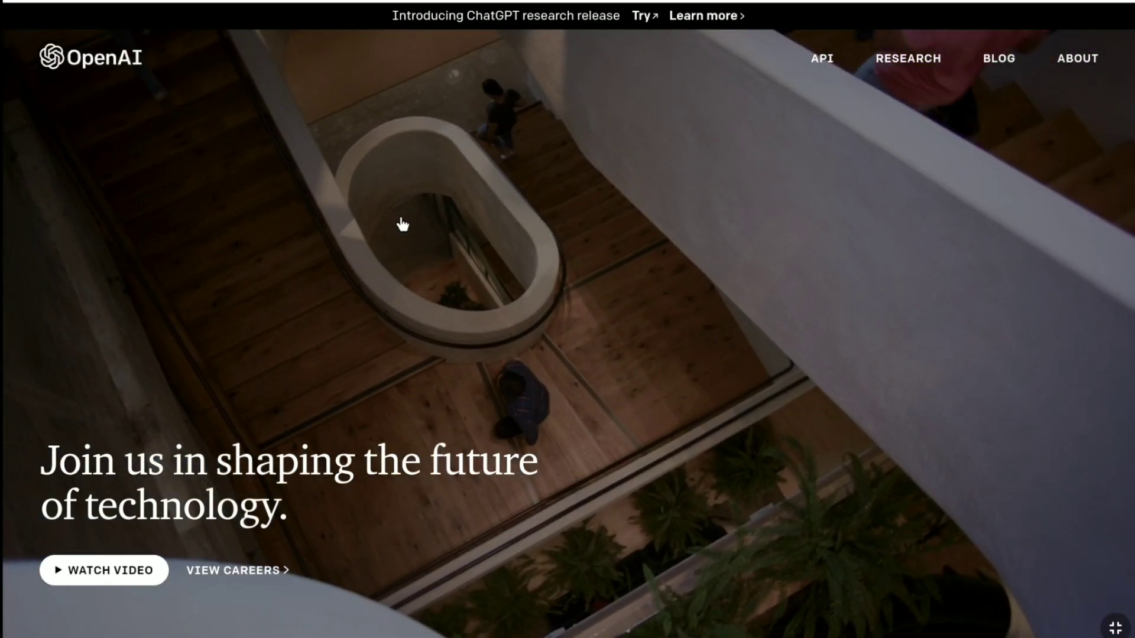
Step: Select the ChatGPT research release banner text and zoom in the page
drag(391, 18, 647, 18)
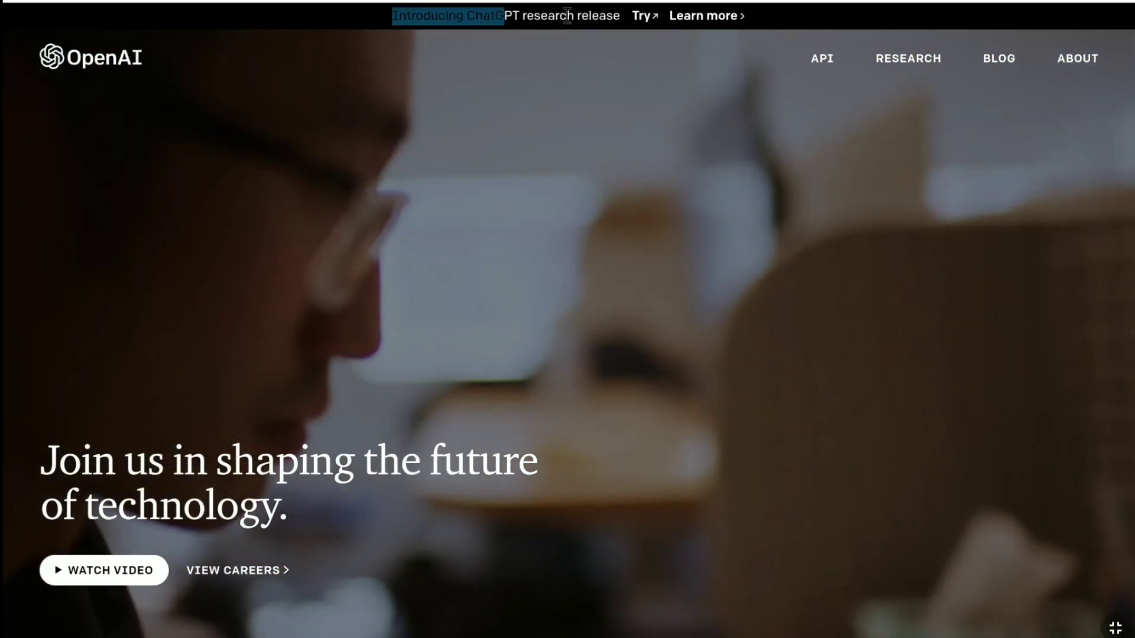
key(ctrl+plus)
key(ctrl+plus)
key(ctrl+plus)
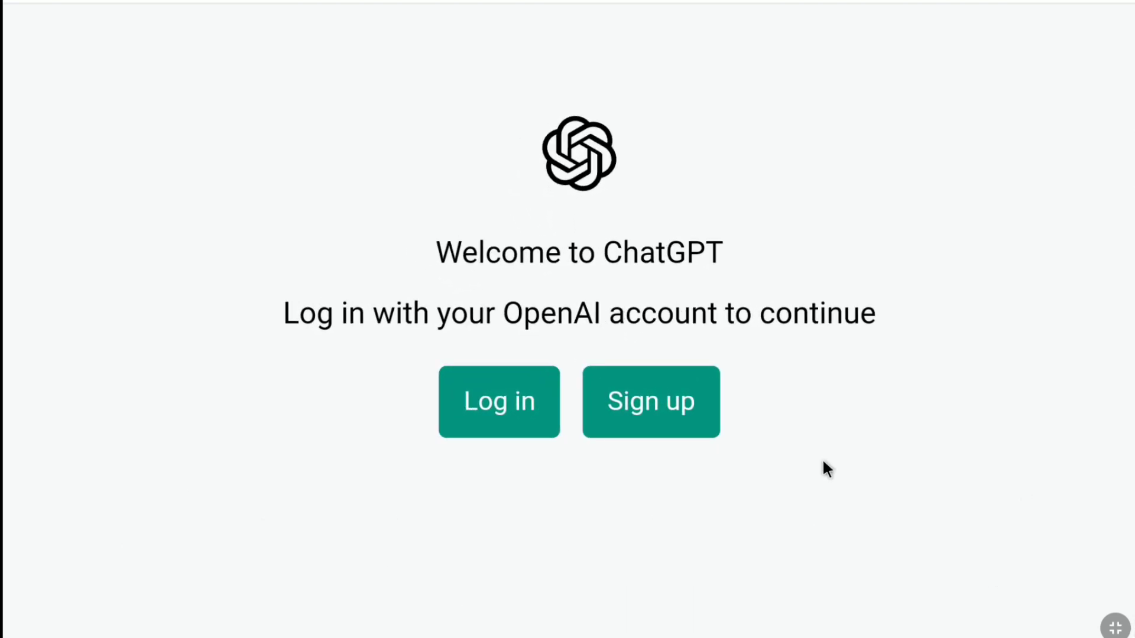
Step: Sign up with a Gmail address, passing the I'm not a robot check
click(642, 398)
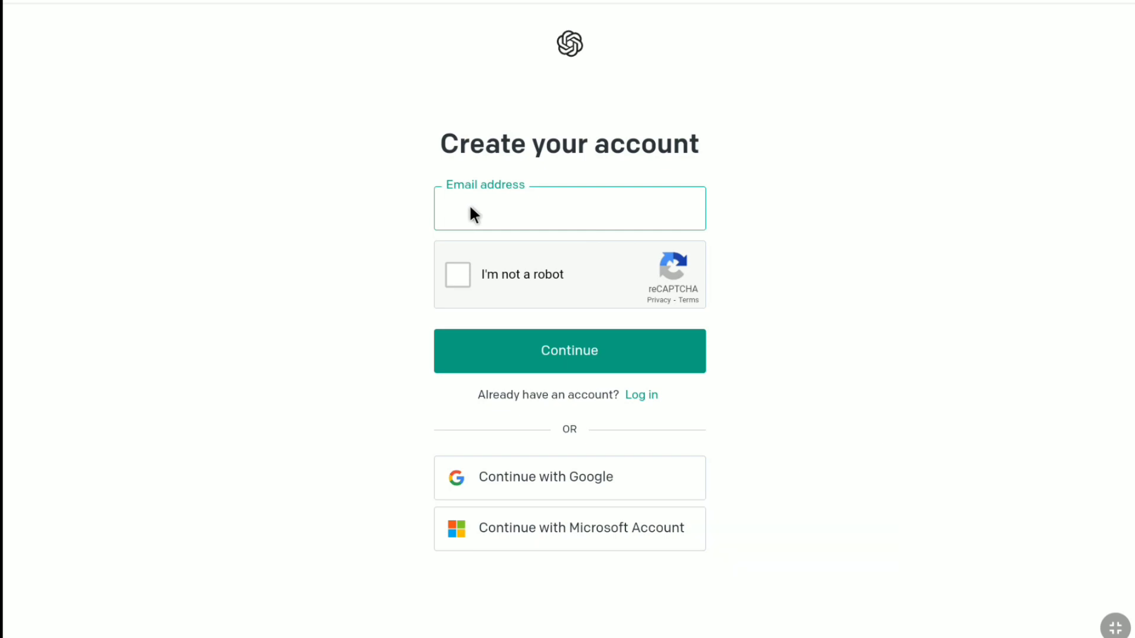
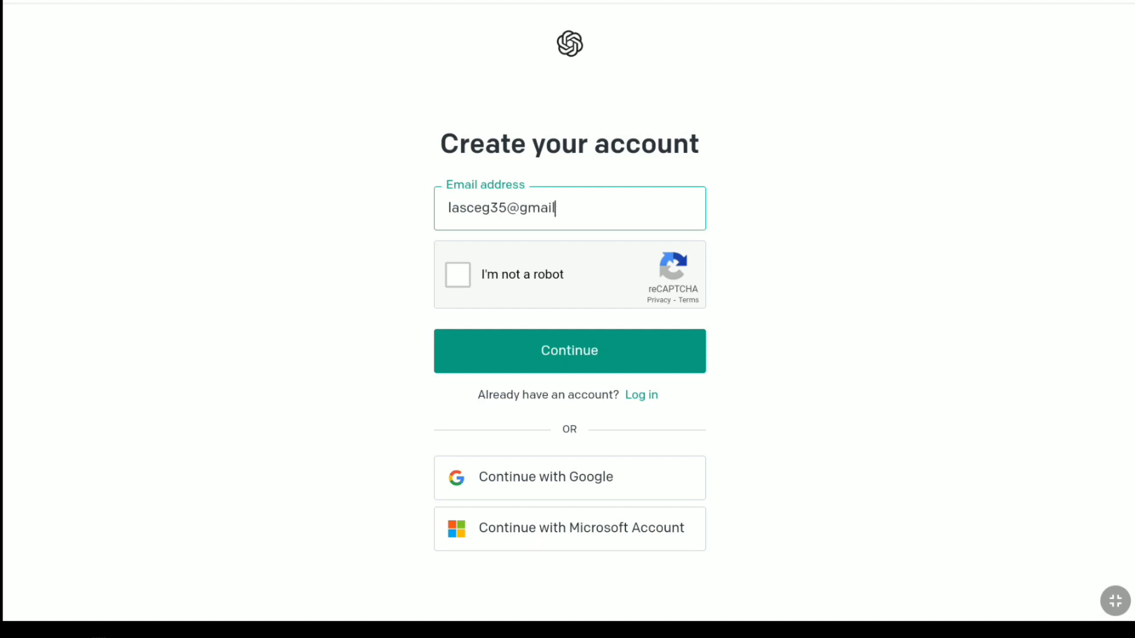
click(459, 276)
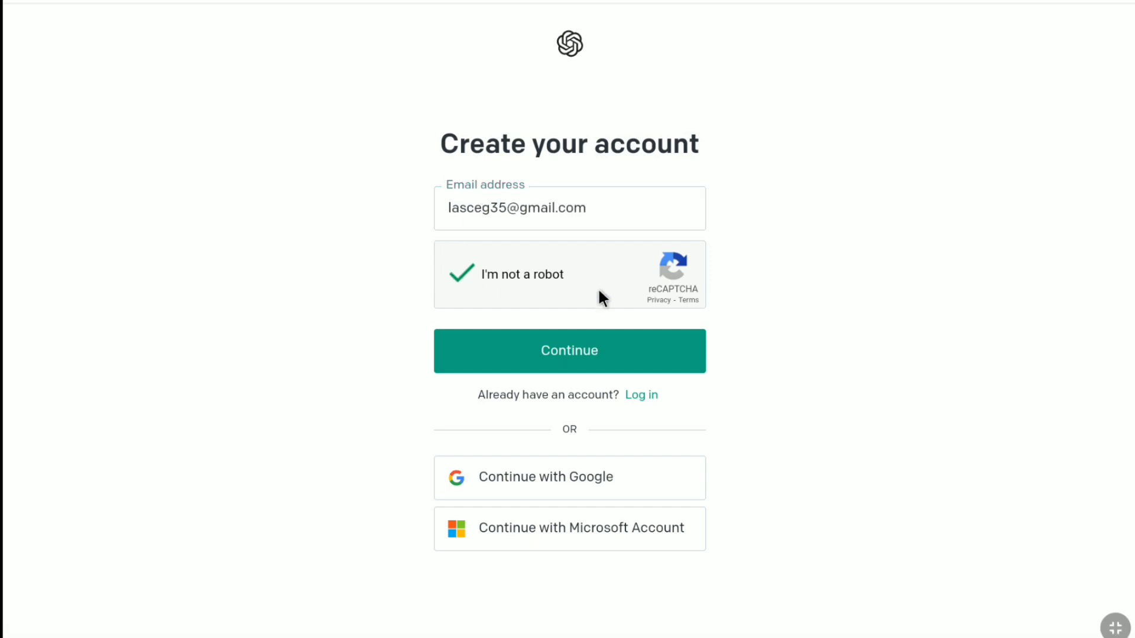
click(559, 348)
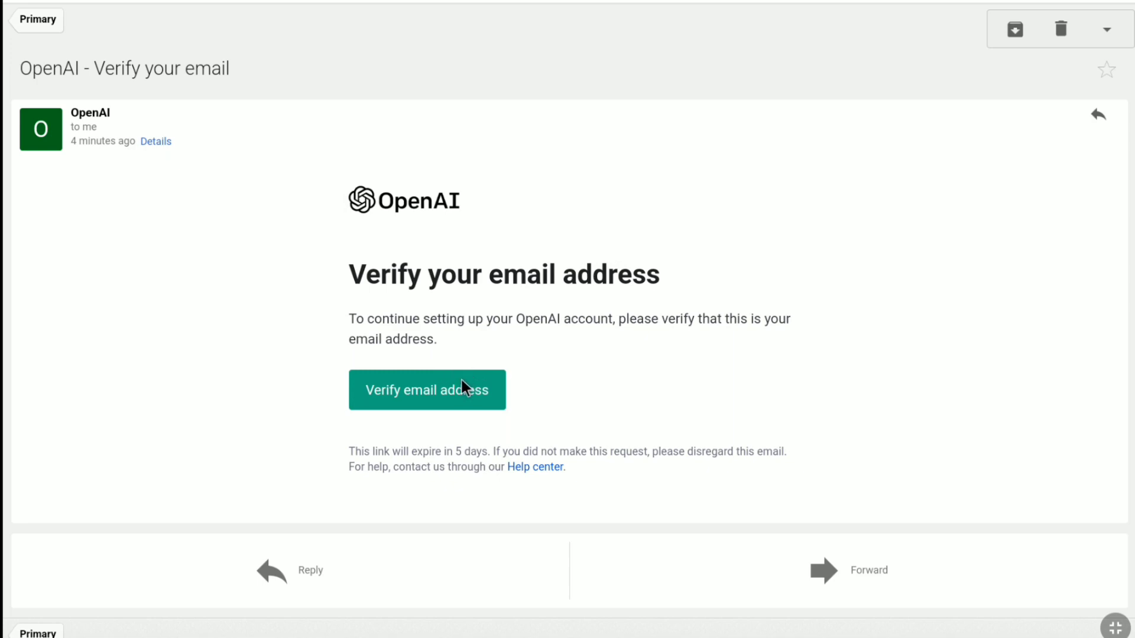
Step: Use the 'Verify email address' button in OpenAI's Gmail message
click(411, 384)
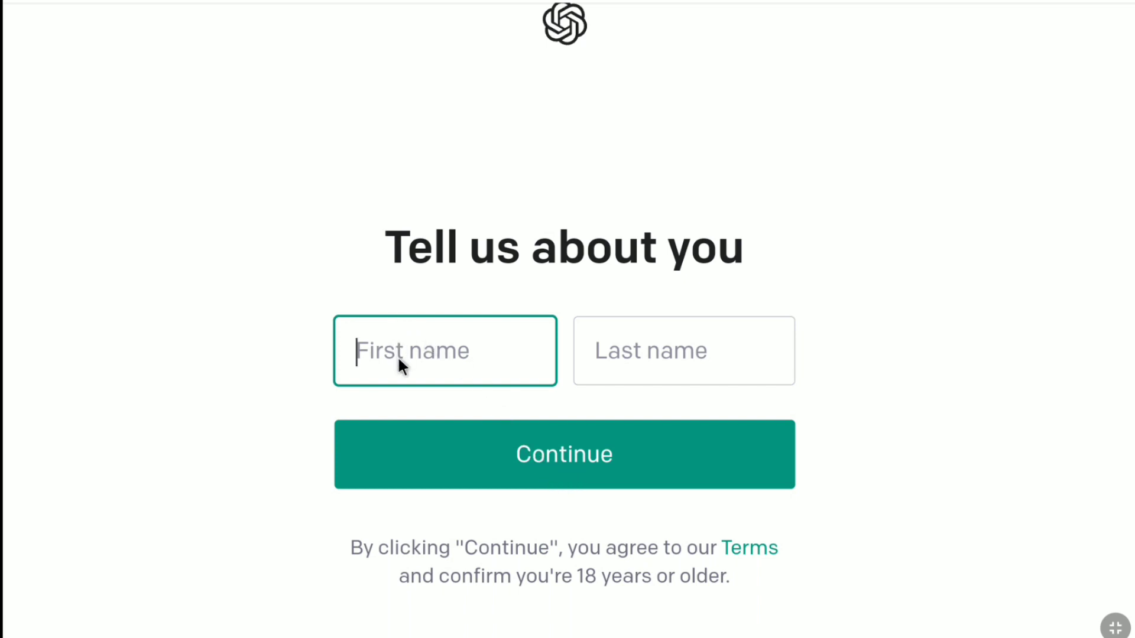
Step: Enter the first and last name on the signup form and continue
click(680, 334)
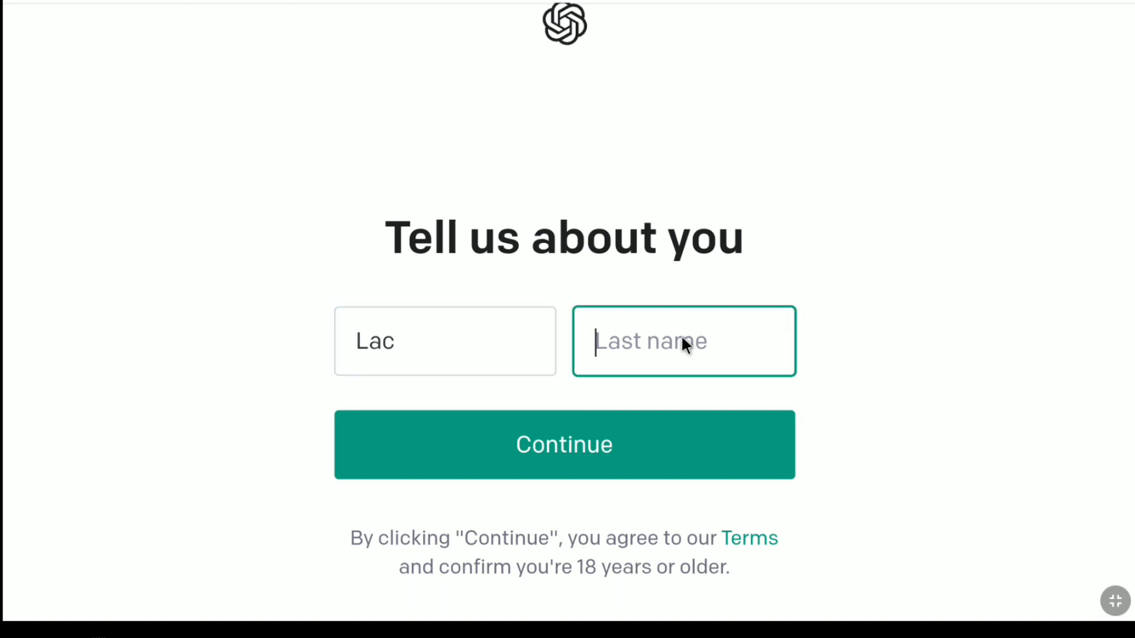
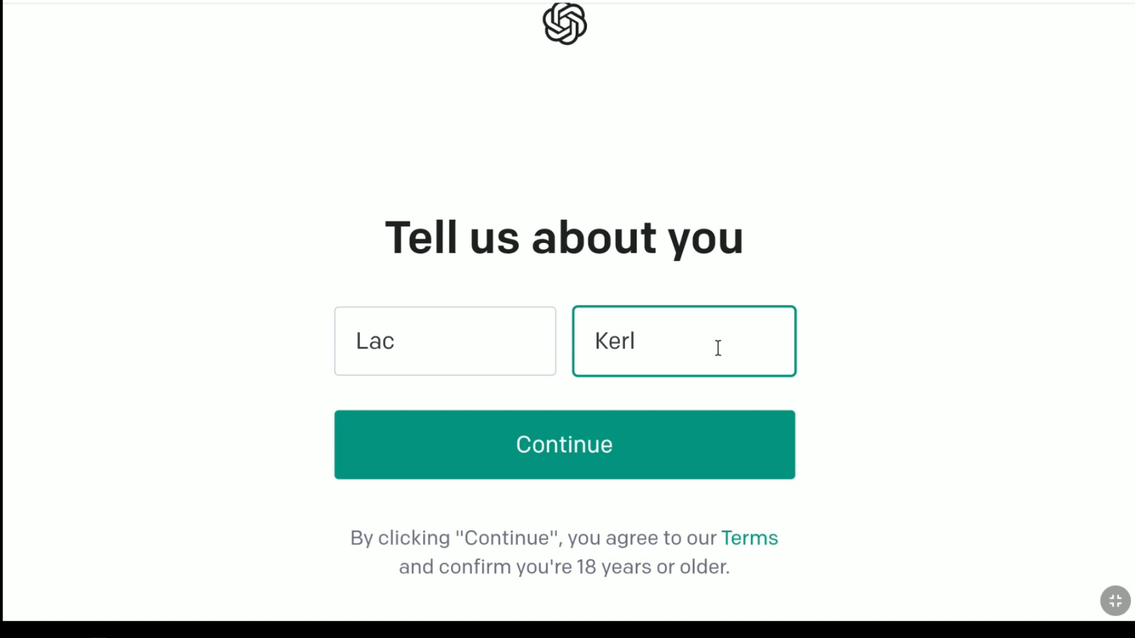
click(557, 445)
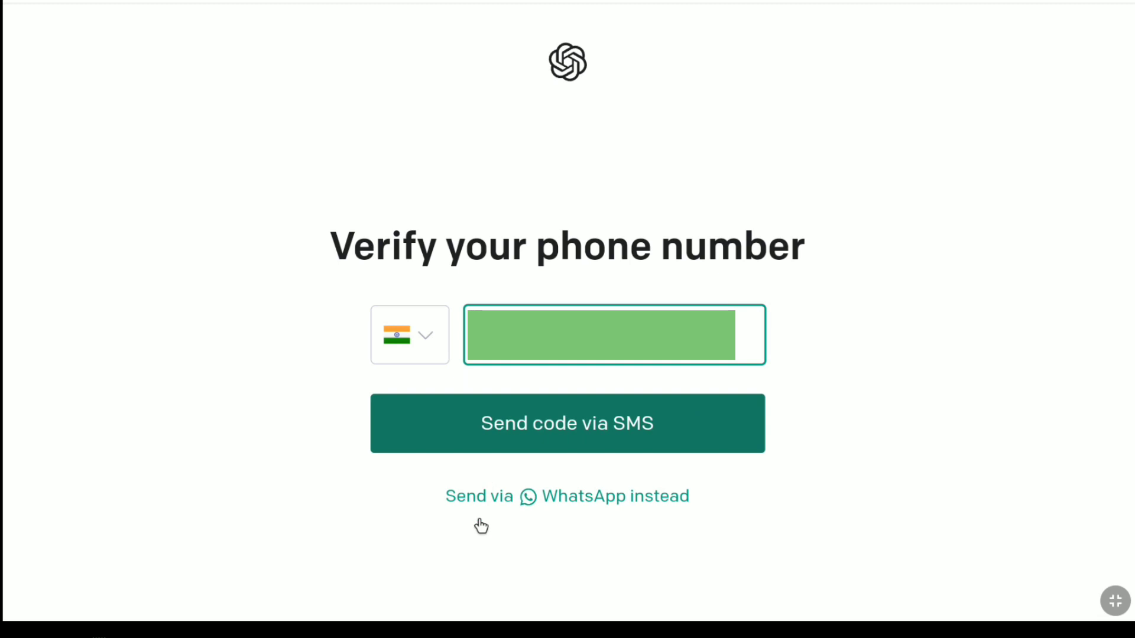
Step: Send the SMS verification code to the Indian phone number and confirm it
click(569, 424)
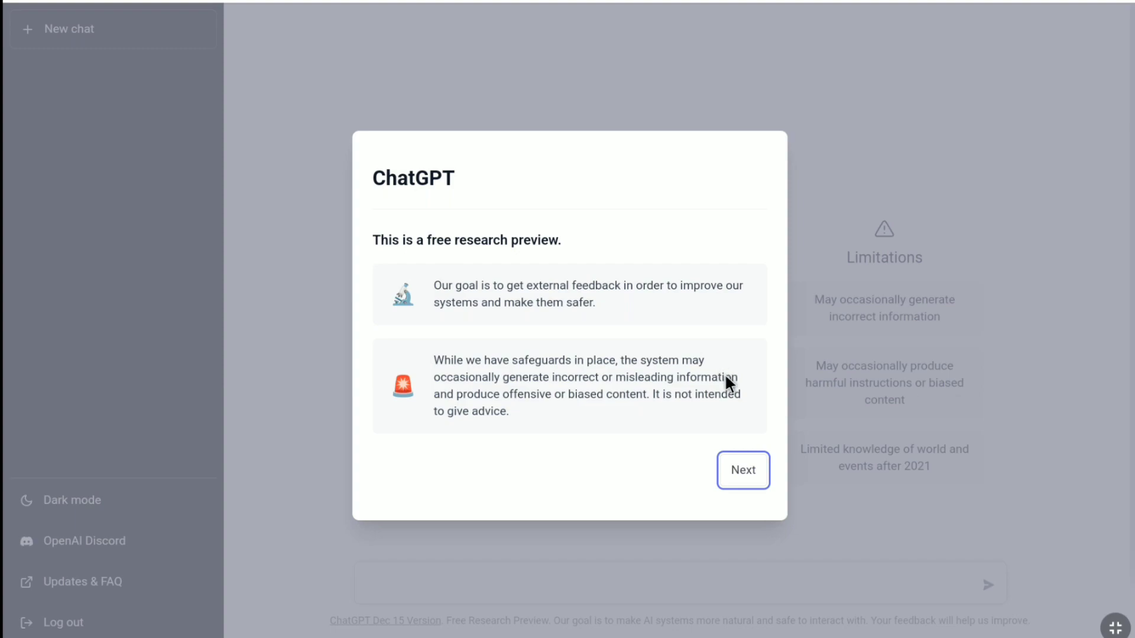
Step: Step through the data collection and feedback notes and finish the welcome dialog
click(747, 468)
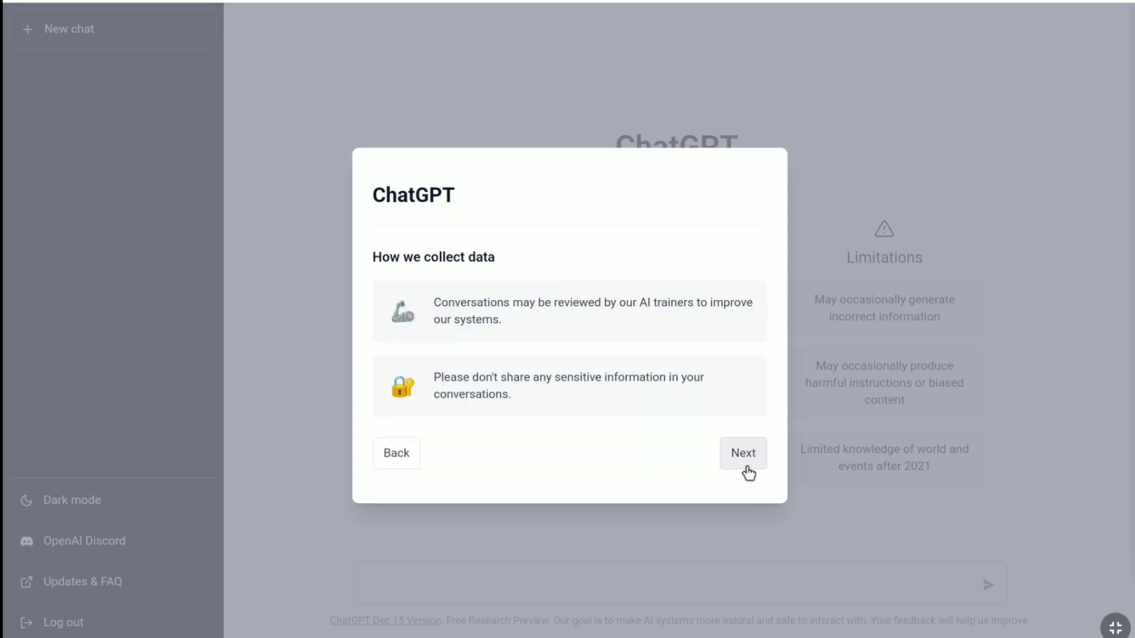
click(738, 457)
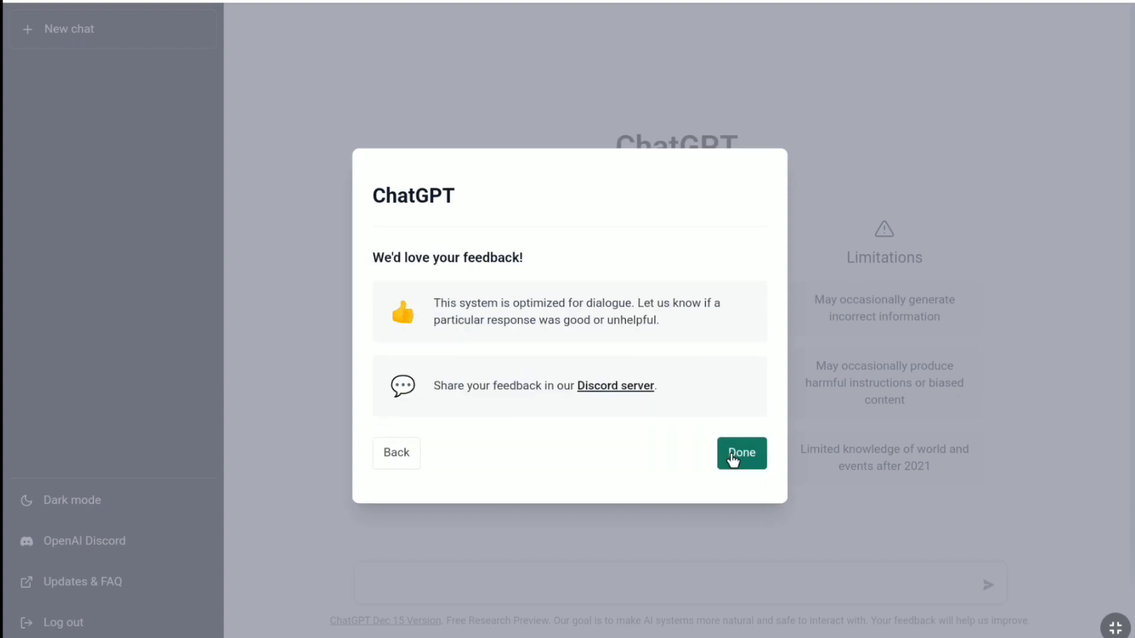
click(733, 450)
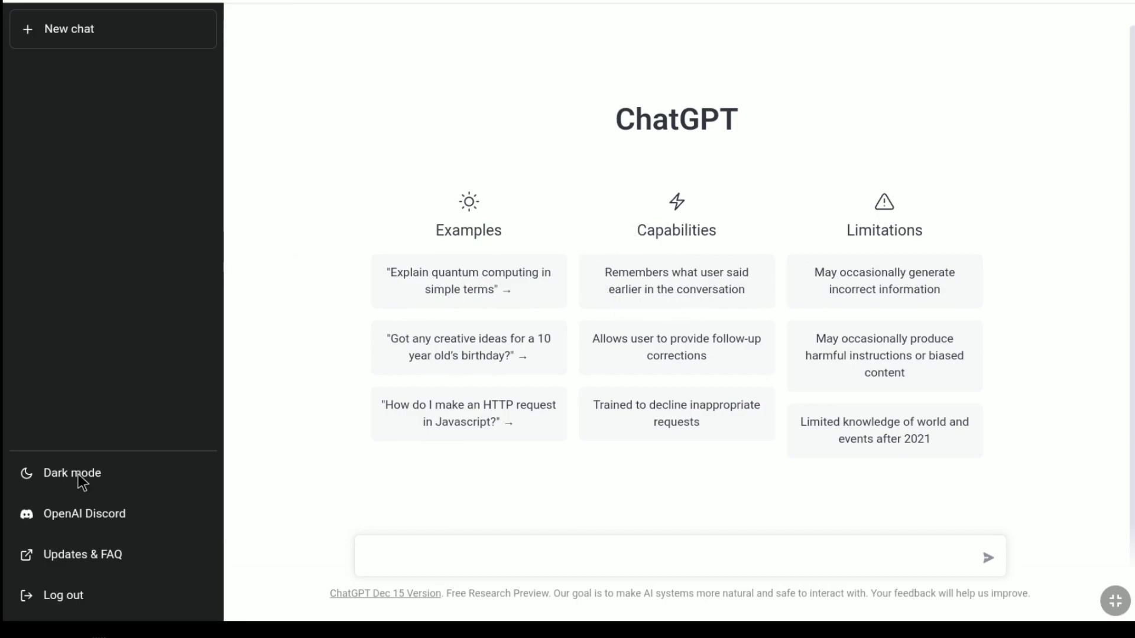
Step: Turn on Dark mode from the left sidebar
click(79, 496)
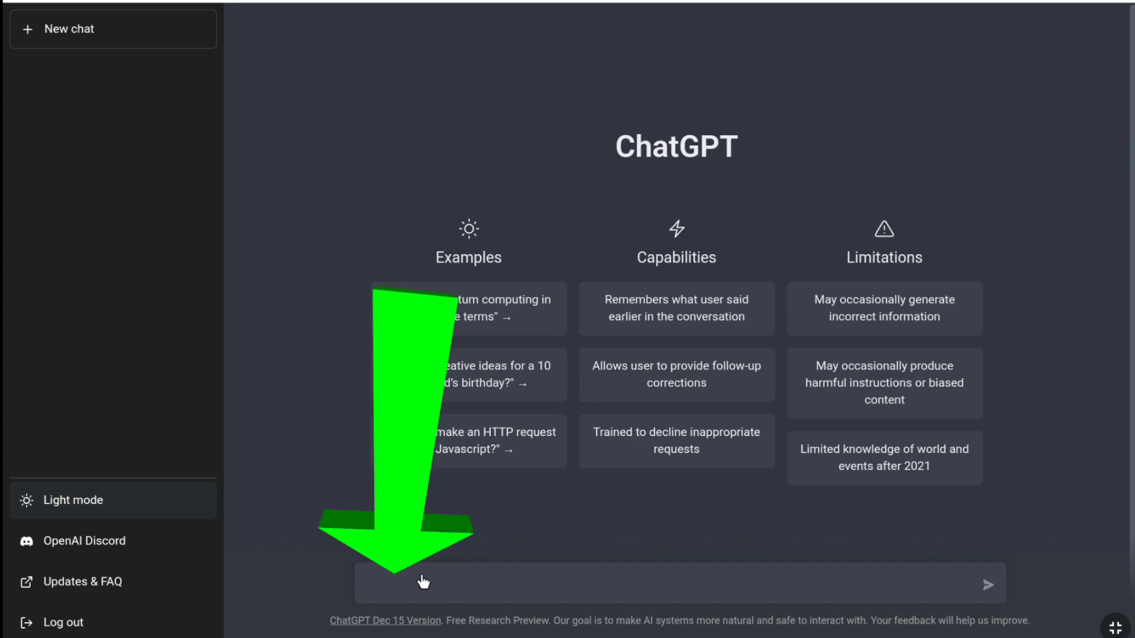
Step: Send the prompt 'Write an article about 5 best ai tools for content creators'
click(423, 580)
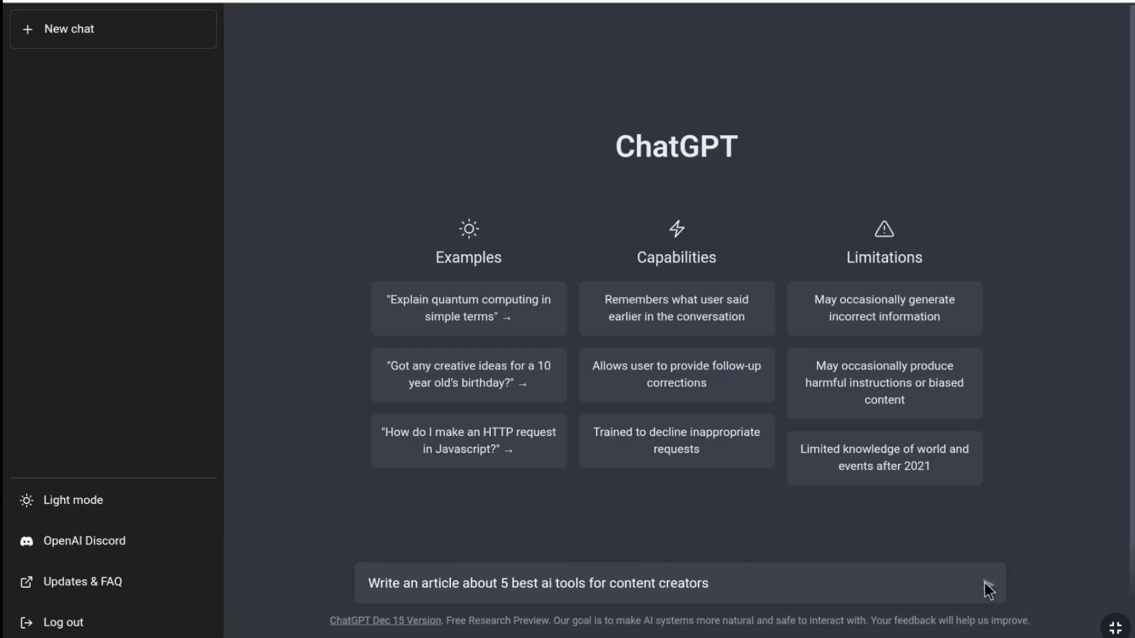
click(988, 585)
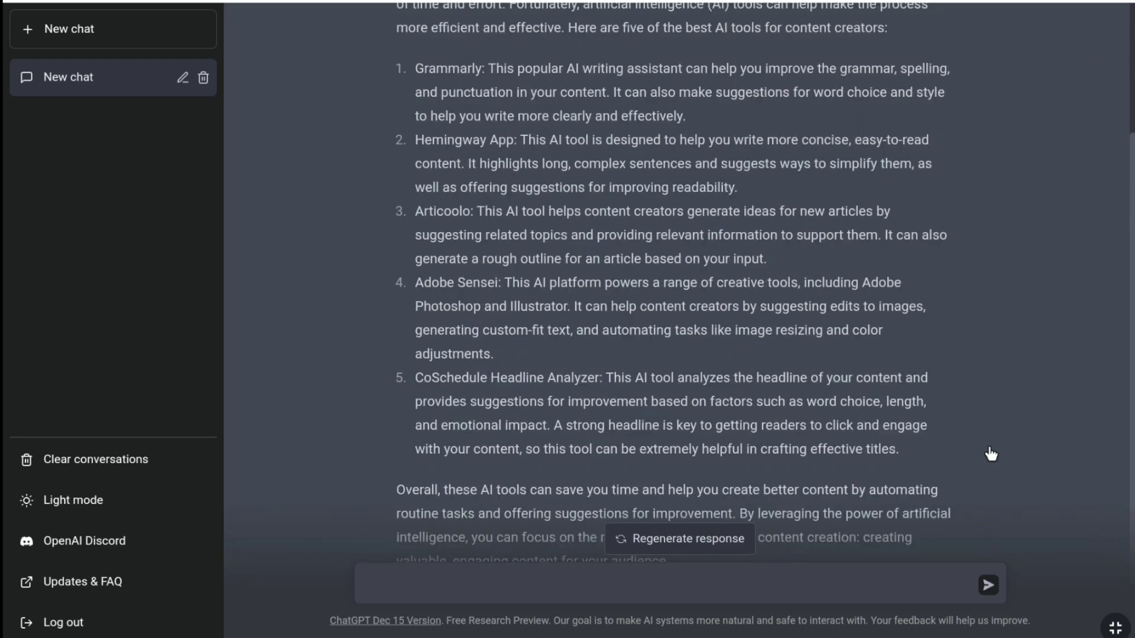
scroll(989, 470, up, 3)
scroll(989, 471, down, 2)
scroll(989, 470, down, 2)
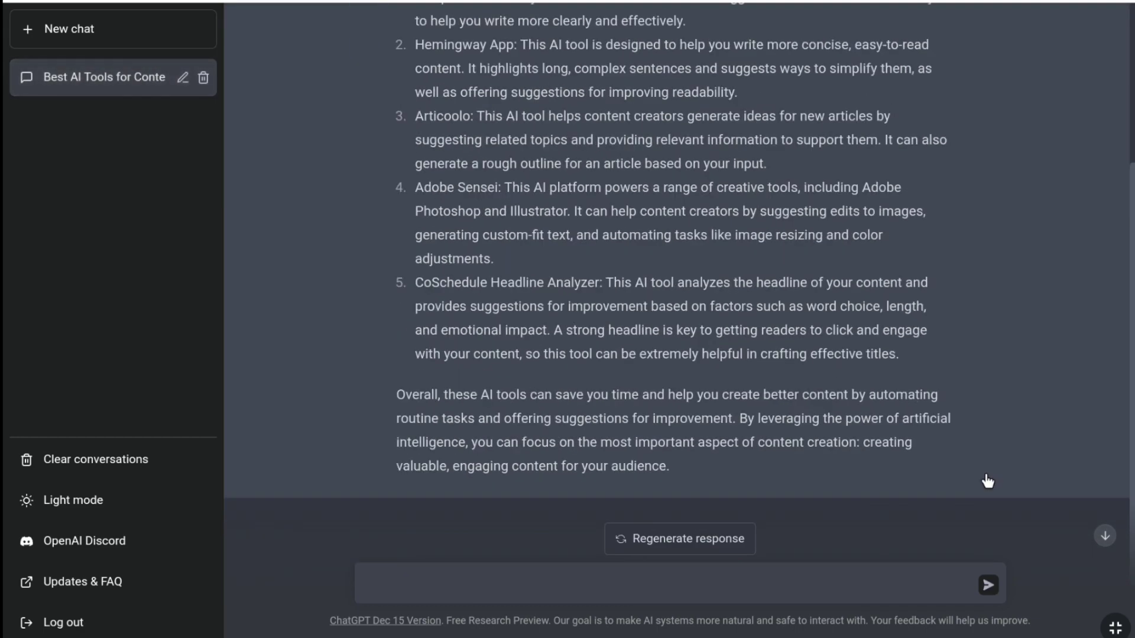